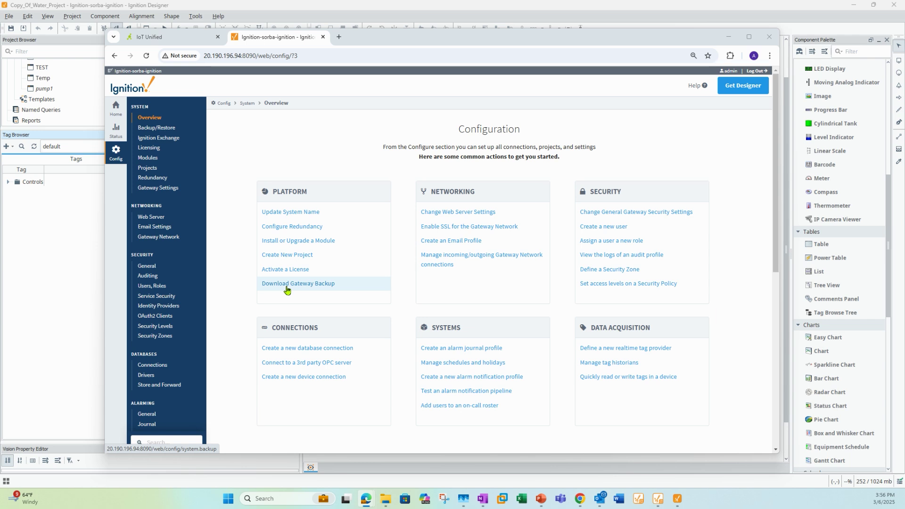
# Go to the gateway's Modules page from the Configuration overview.
pyautogui.click(154, 161)
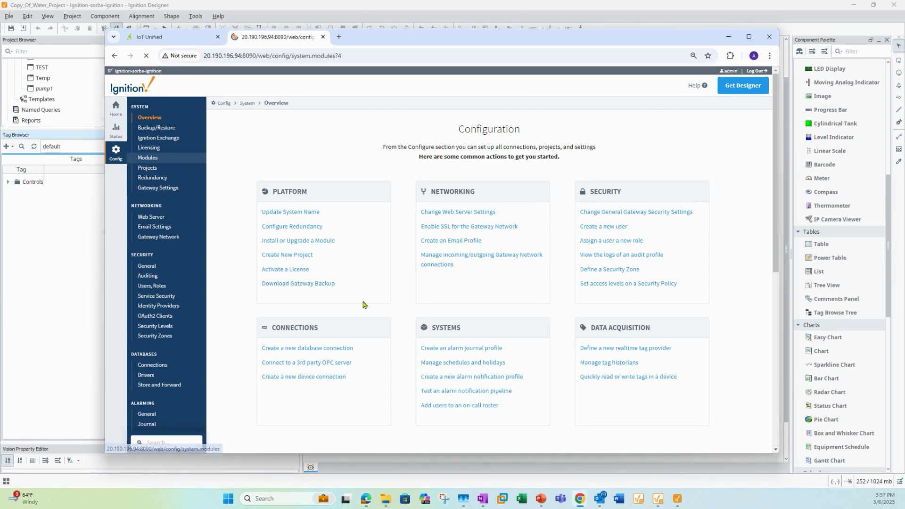
# Review the MQTT Engine, SFC and Sorba Server Settings pages, then leave the gateway browser.
pyautogui.scroll(-15, 351, 300)
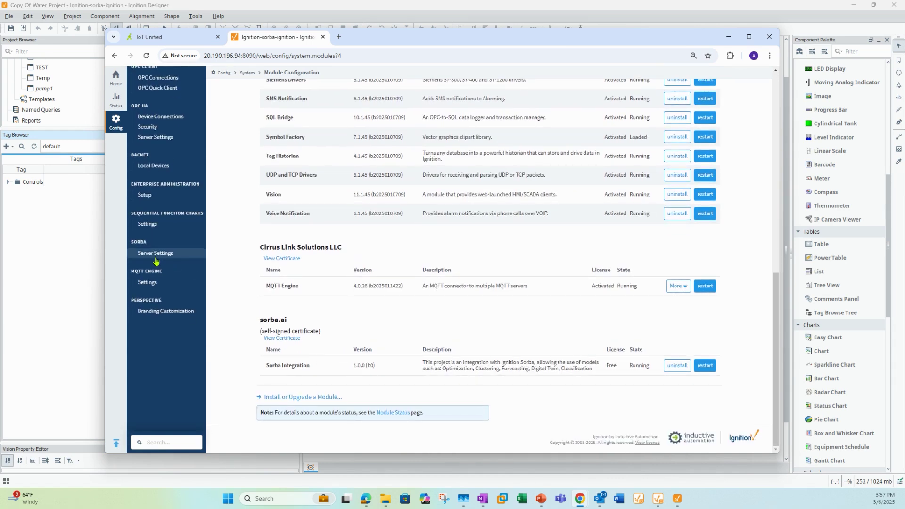
pyautogui.click(148, 282)
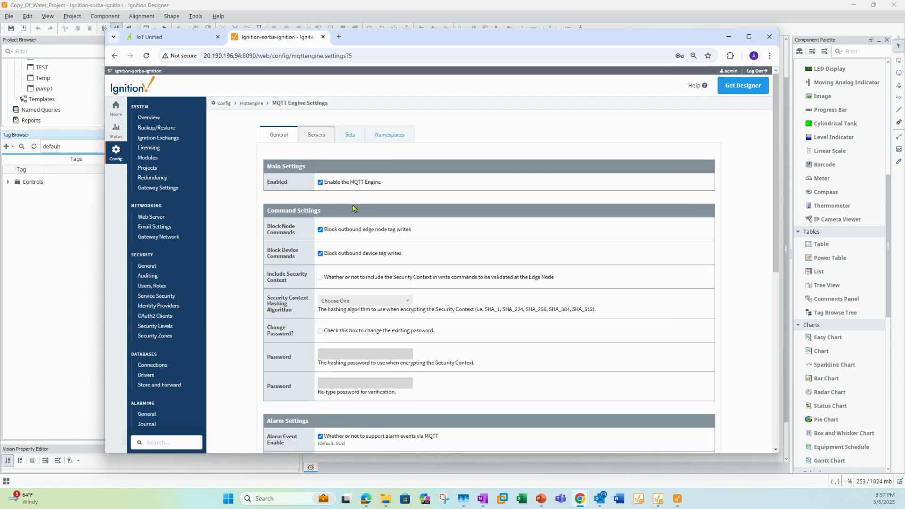
pyautogui.scroll(-6, 175, 384)
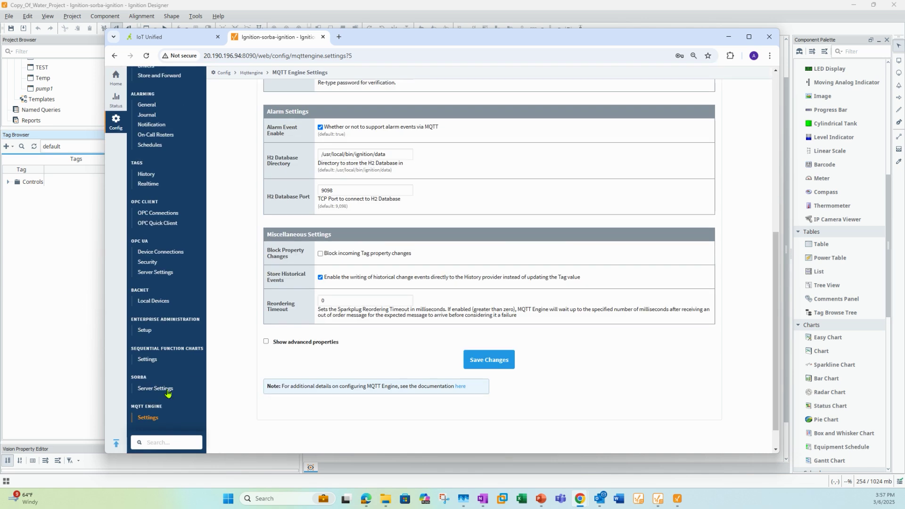
pyautogui.click(154, 361)
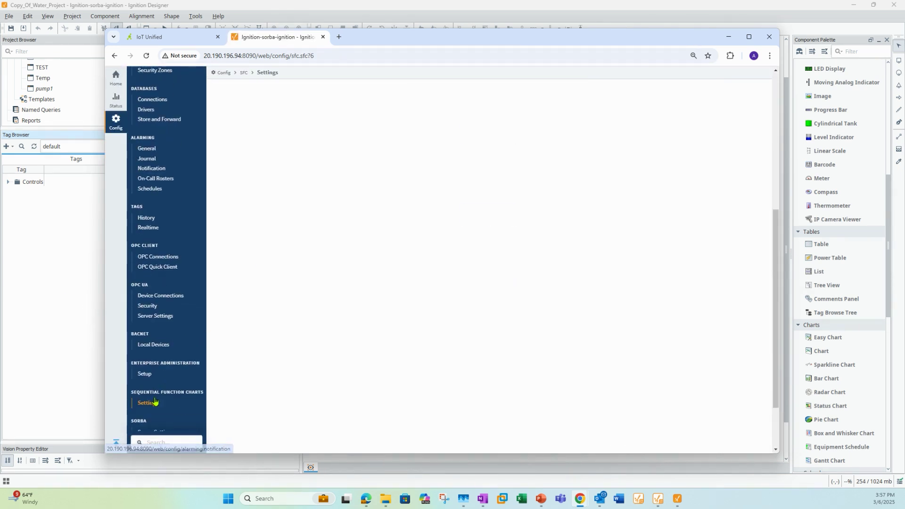
pyautogui.click(160, 389)
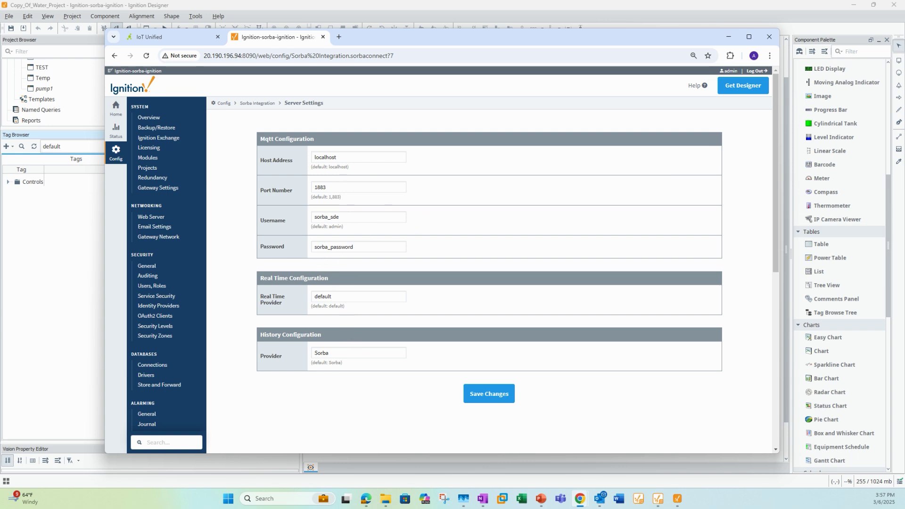
pyautogui.hotkey('alt', 'Tab')
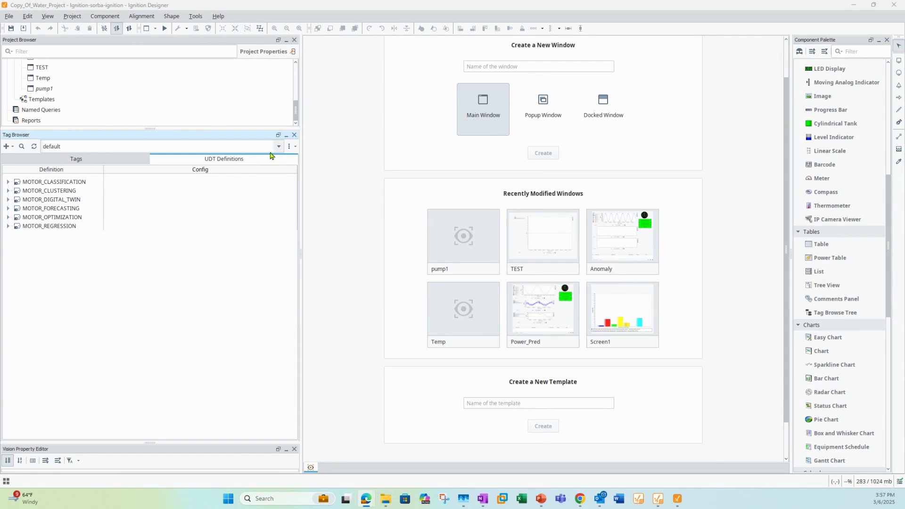
pyautogui.click(295, 148)
pyautogui.moveTo(323, 171)
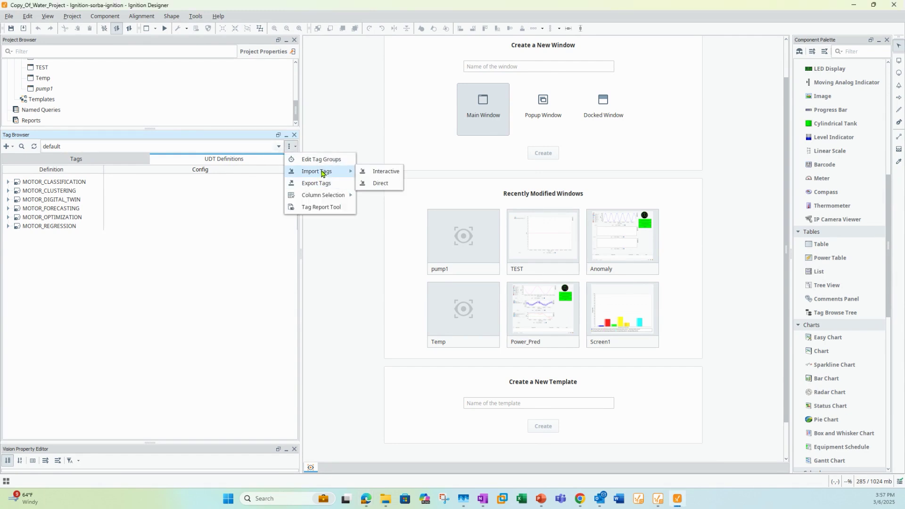
pyautogui.click(381, 183)
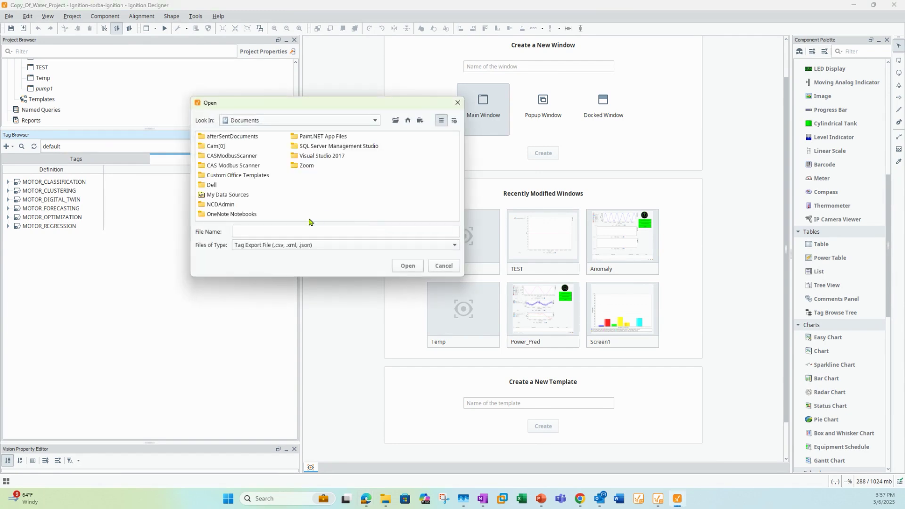
pyautogui.doubleClick(309, 221)
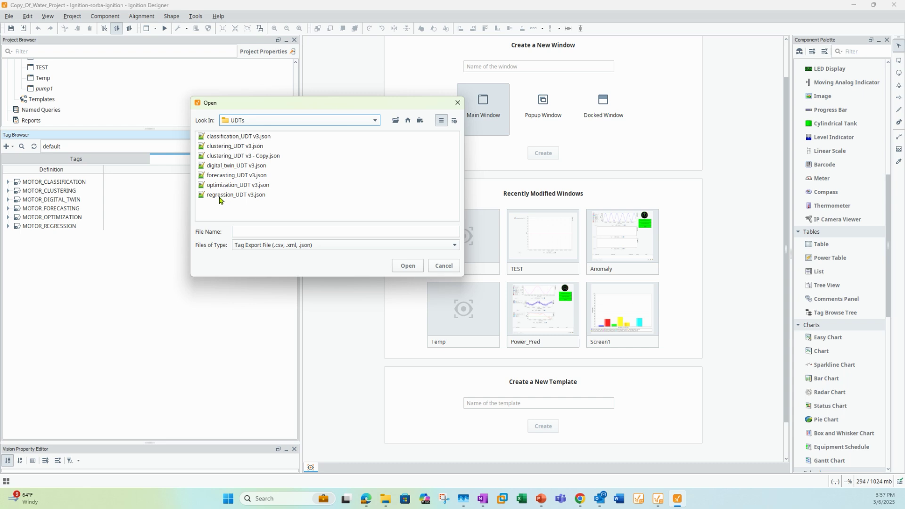
pyautogui.click(443, 265)
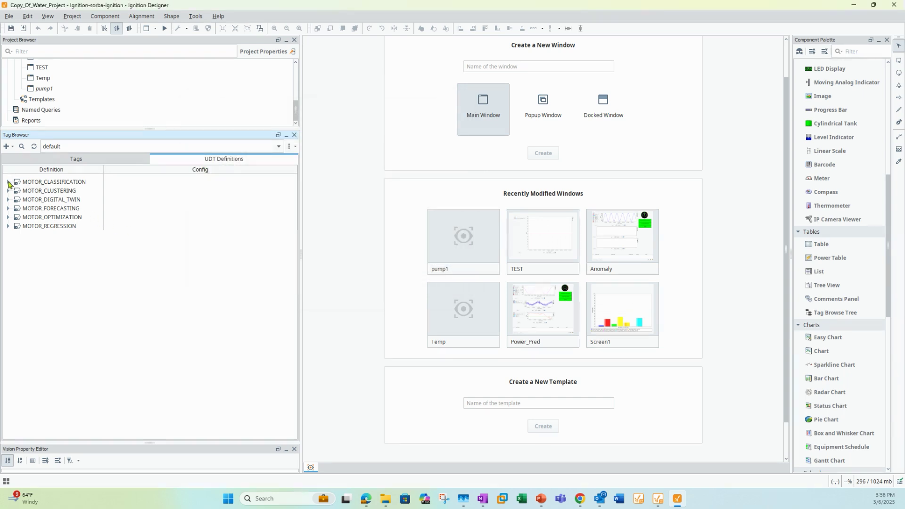
pyautogui.click(9, 182)
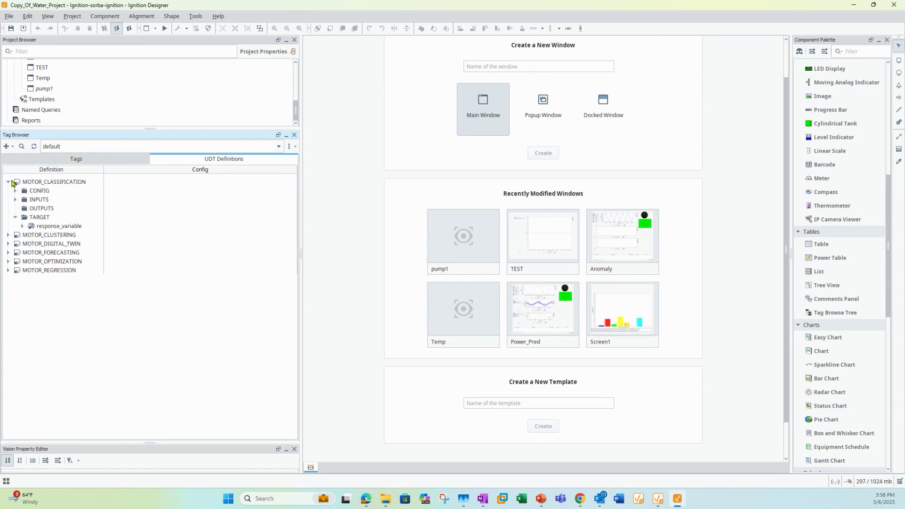
pyautogui.click(16, 200)
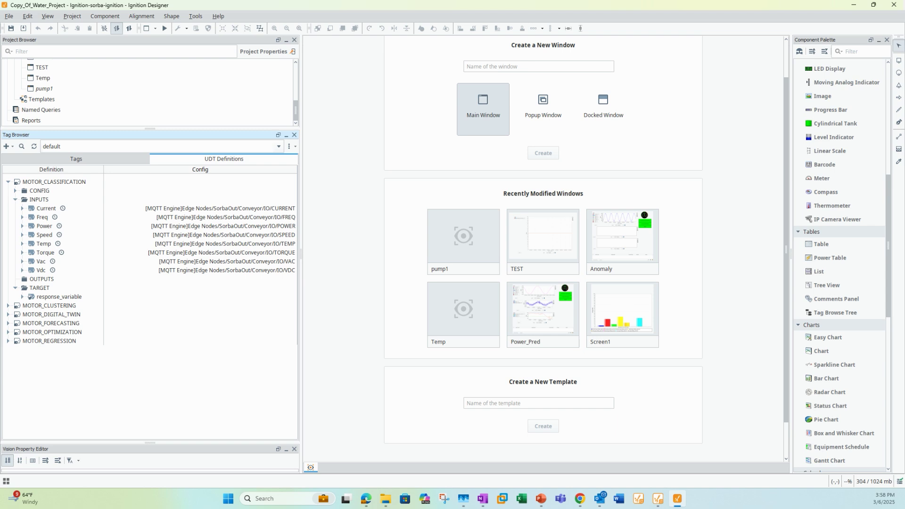
pyautogui.click(8, 182)
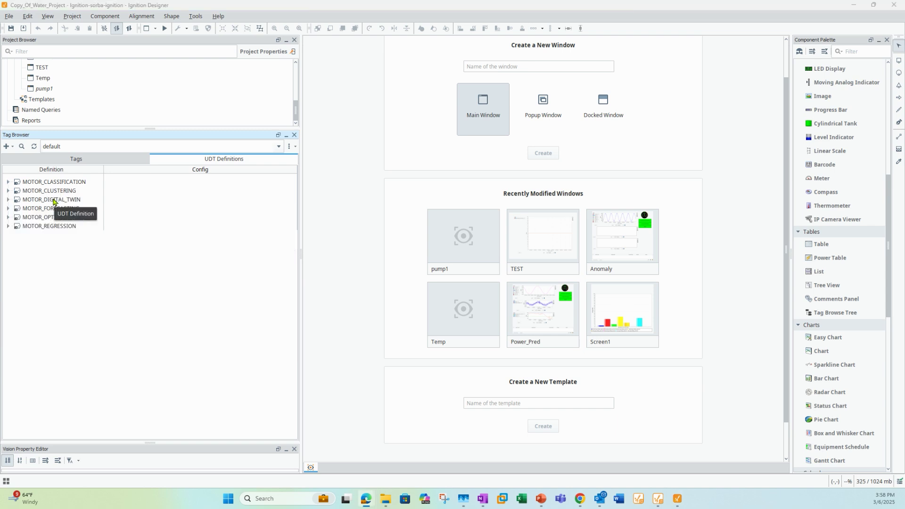
pyautogui.click(78, 160)
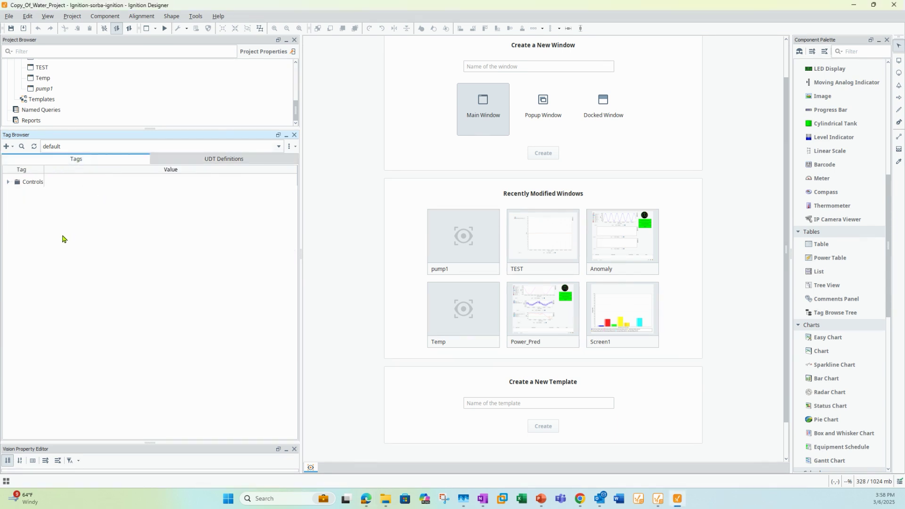
# Create a new MOTOR_CLUSTERING instance named Pump_Anom1.
pyautogui.click(11, 148)
pyautogui.moveTo(52, 198)
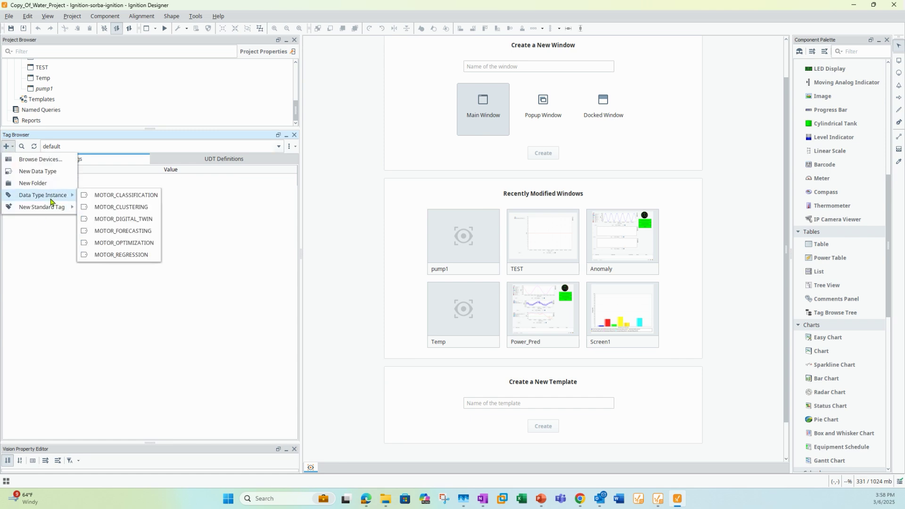
pyautogui.click(133, 209)
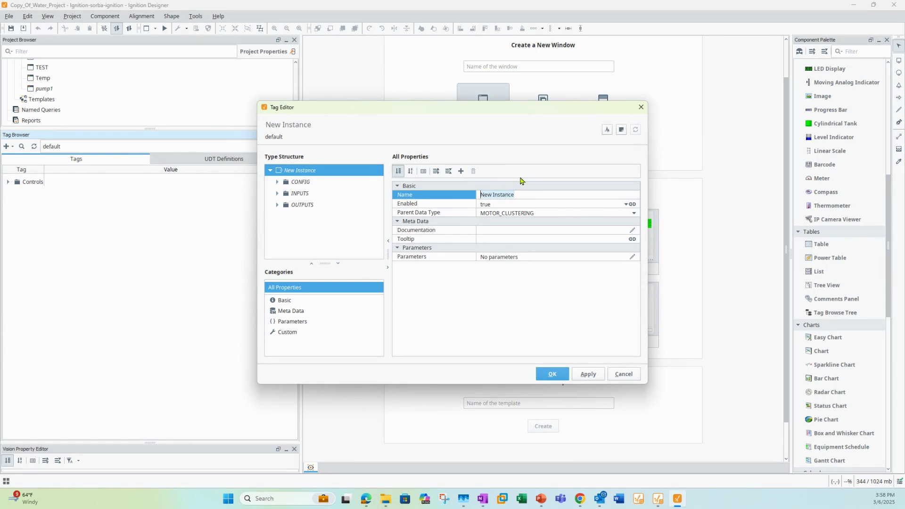
pyautogui.write('Pump_Anom1')
pyautogui.press('Return')
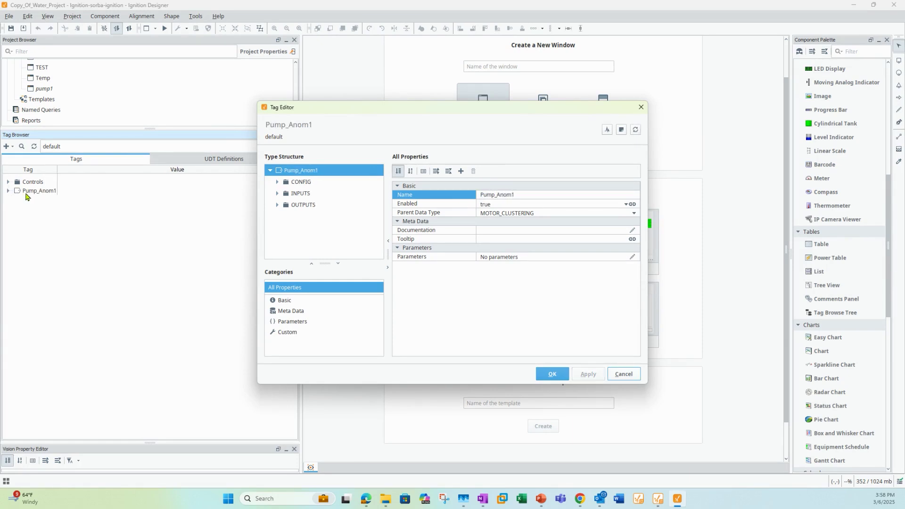
# Set Pump_Anom1's CONFIG > TRAINING start_date to Feb 27, 2025.
pyautogui.click(8, 191)
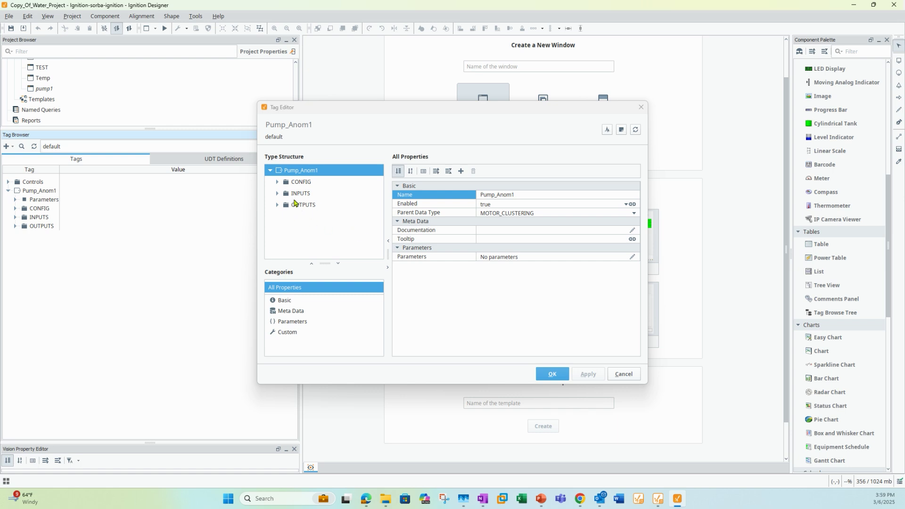
pyautogui.click(278, 183)
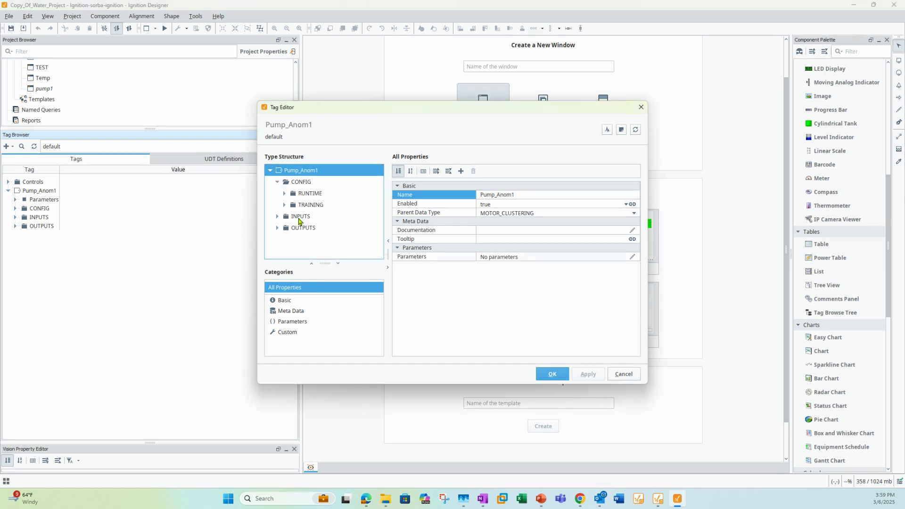
pyautogui.click(285, 205)
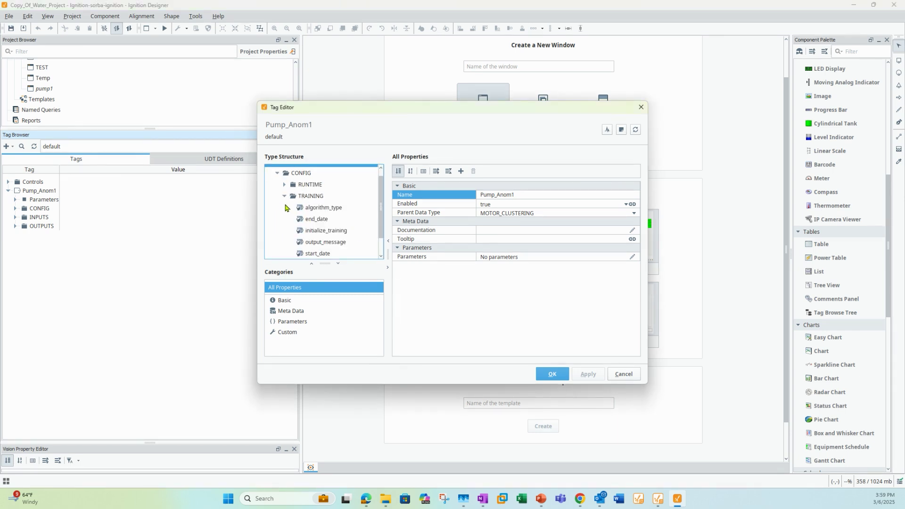
pyautogui.scroll(-1, 354, 216)
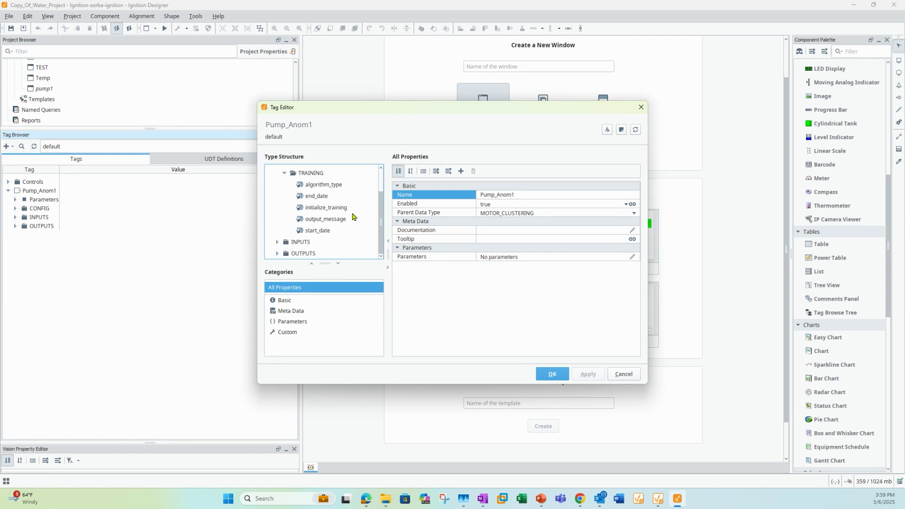
pyautogui.click(321, 232)
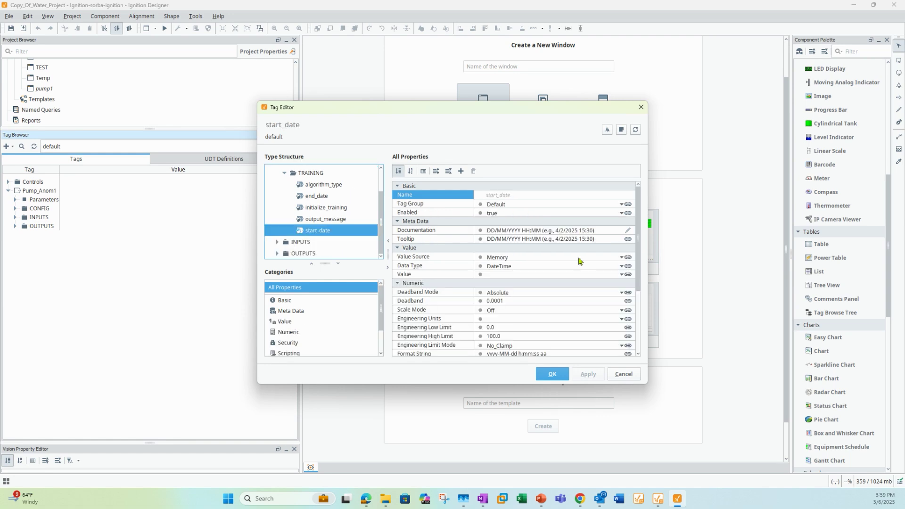
pyautogui.click(621, 275)
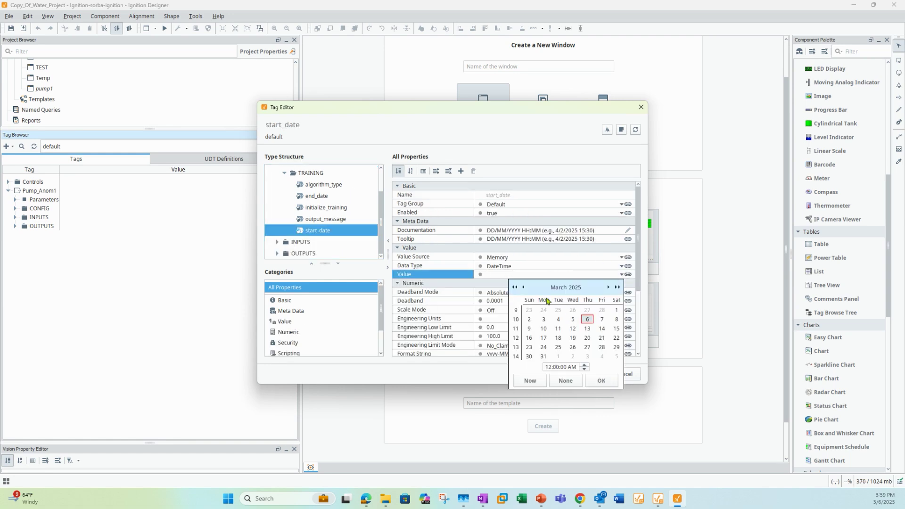
pyautogui.click(523, 287)
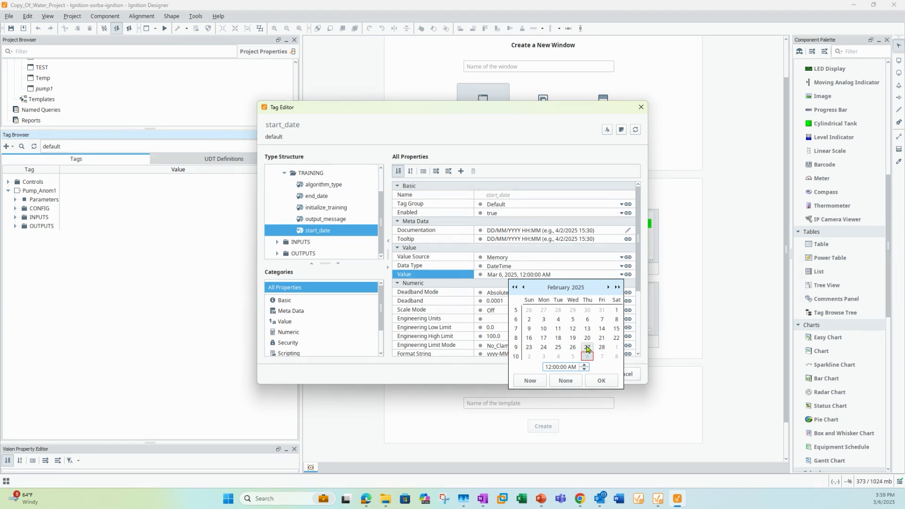
pyautogui.click(587, 348)
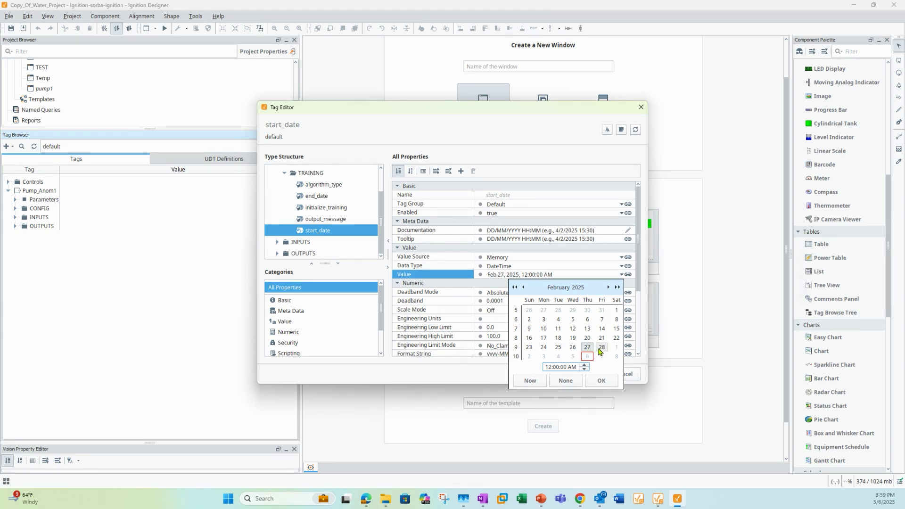
pyautogui.click(601, 381)
# Set the training end_date to Feb 28, 2025 and save the tag edits.
pyautogui.click(336, 195)
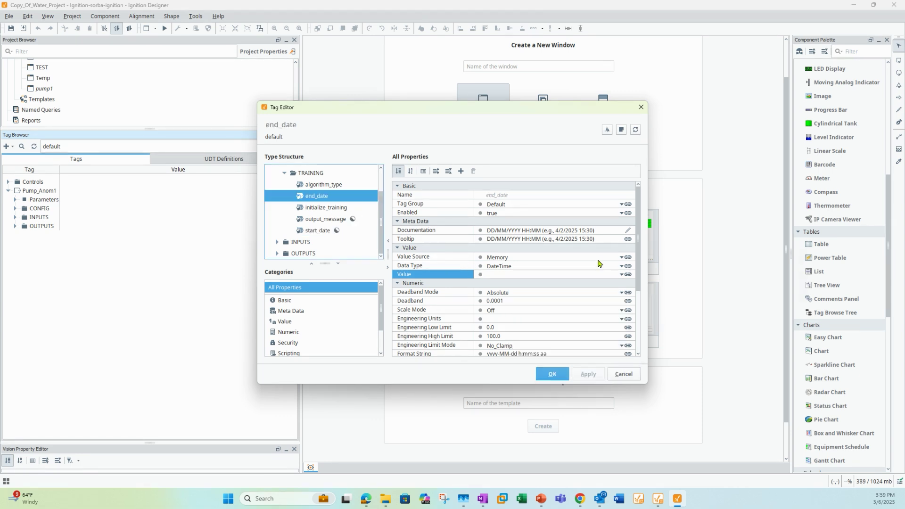
pyautogui.click(622, 277)
pyautogui.click(523, 289)
pyautogui.click(600, 347)
pyautogui.click(601, 381)
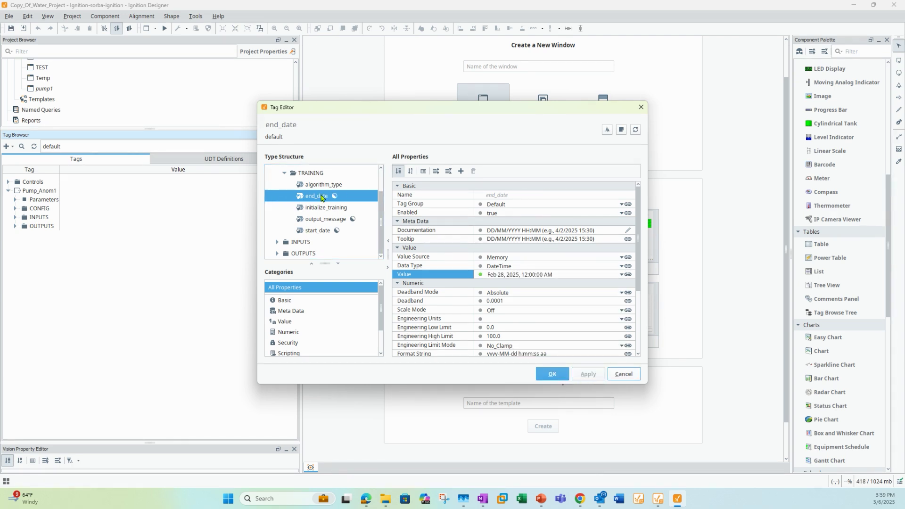
pyautogui.click(552, 374)
pyautogui.click(15, 208)
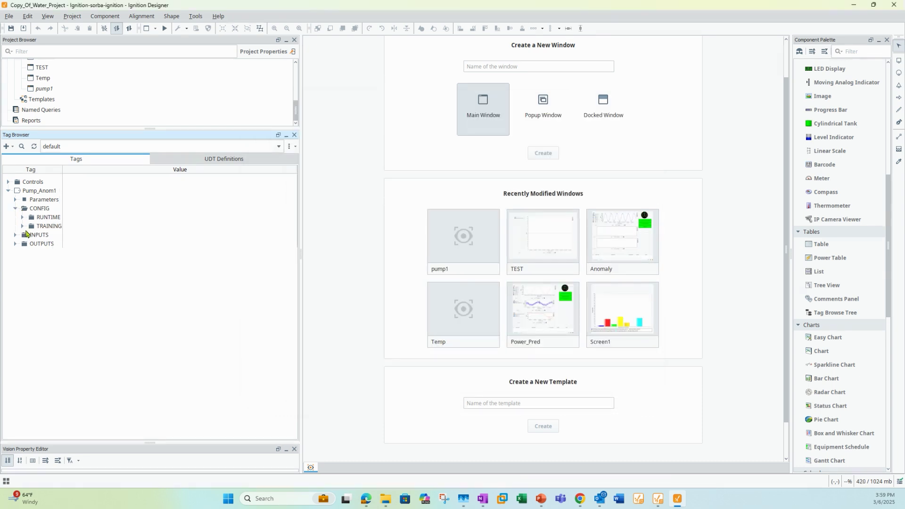
# Enable initialize_training with Write Once so training runs, then show Pump_Anom1's OUTPUTS tags.
pyautogui.click(23, 226)
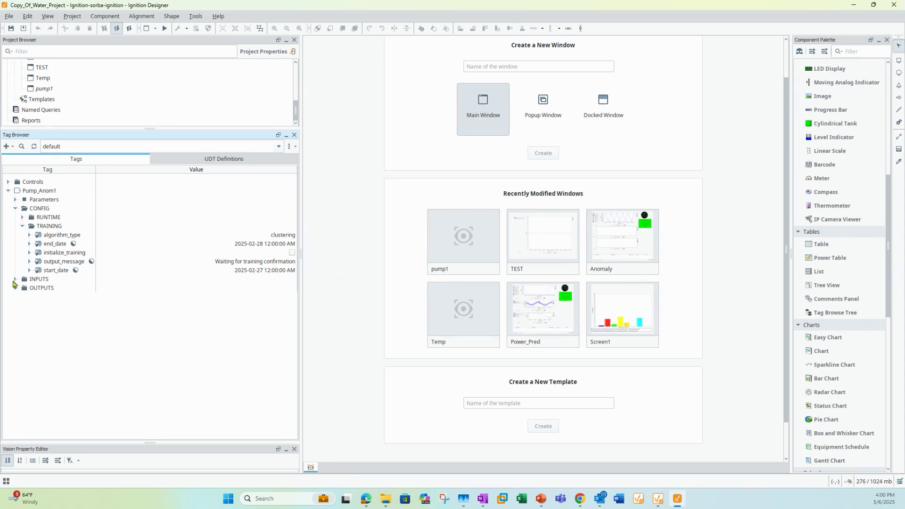
pyautogui.click(16, 279)
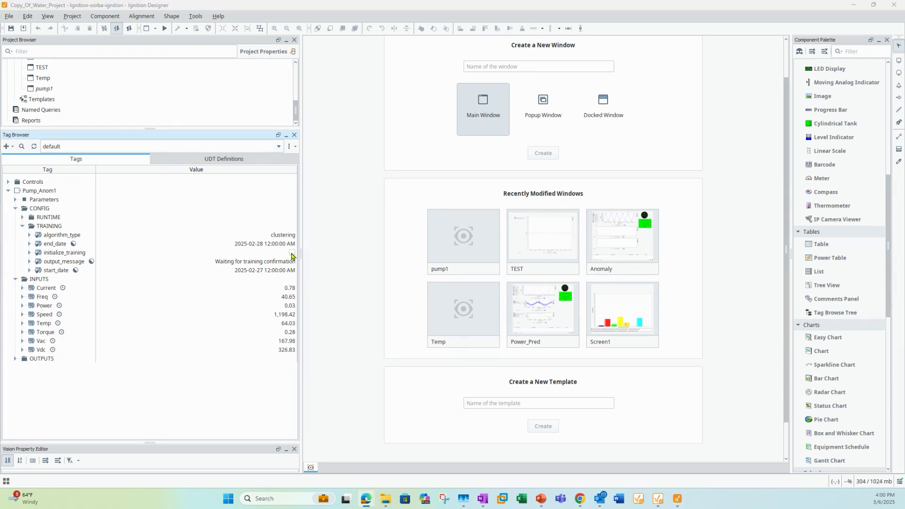
pyautogui.click(293, 253)
pyautogui.click(674, 167)
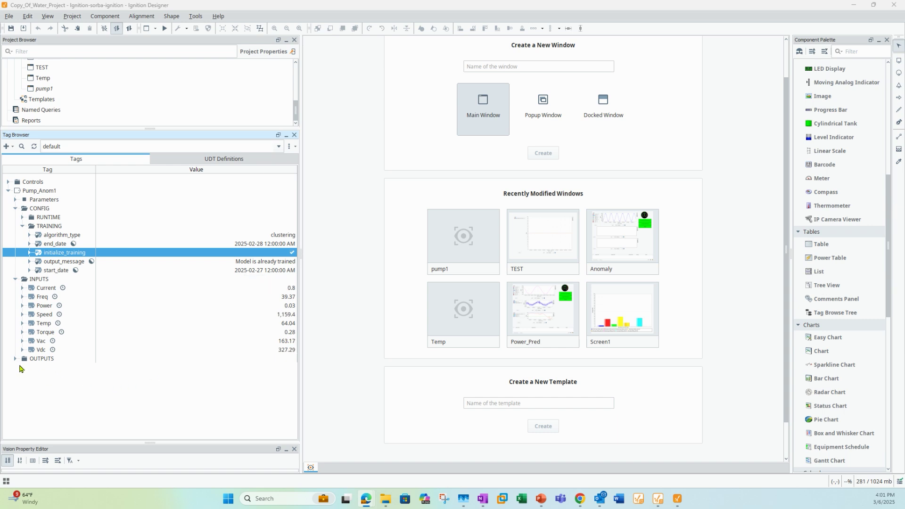
pyautogui.click(14, 359)
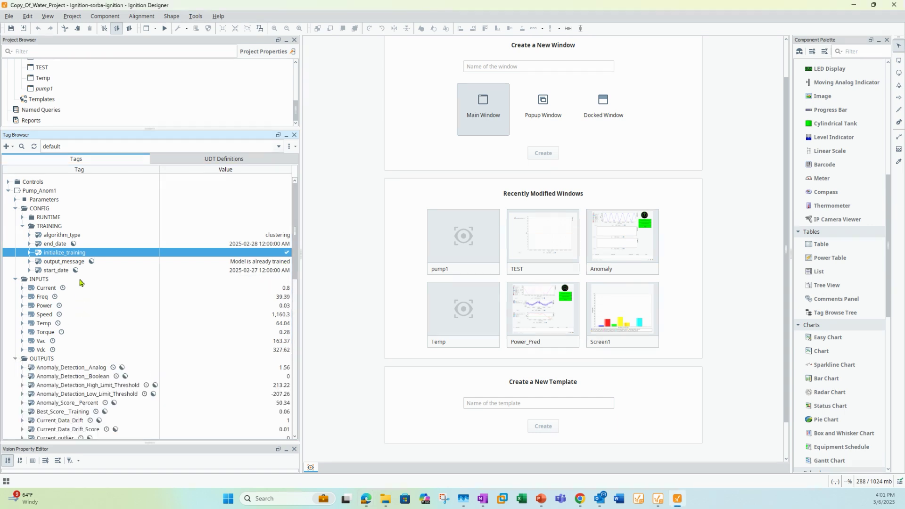
pyautogui.scroll(-2, 80, 283)
pyautogui.scroll(-2, 80, 287)
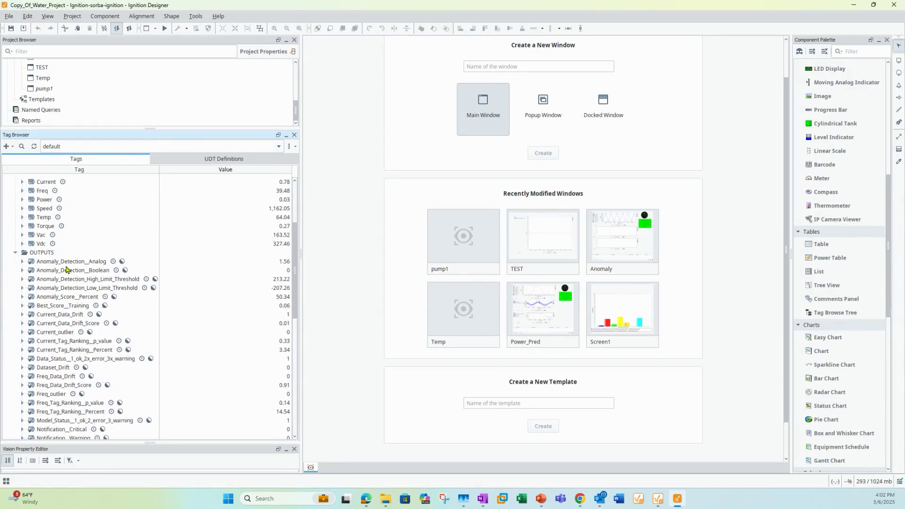
pyautogui.scroll(-1, 67, 265)
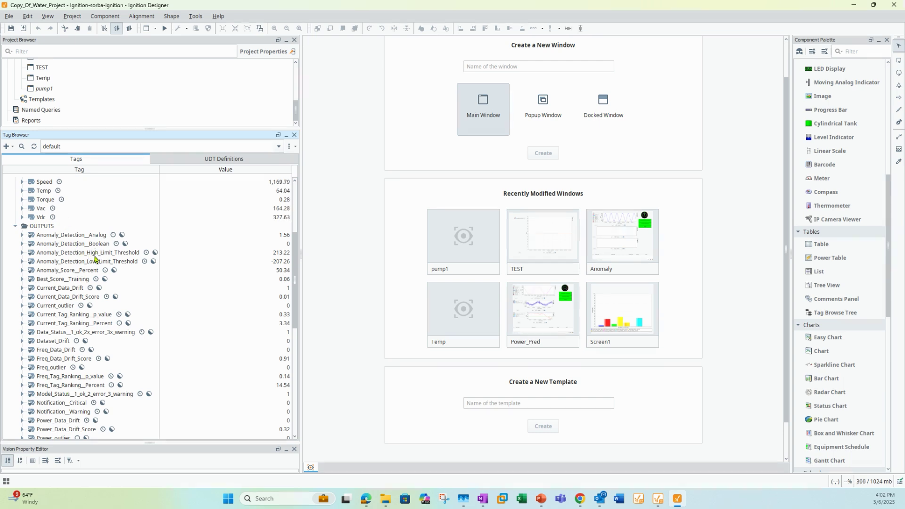
pyautogui.click(67, 272)
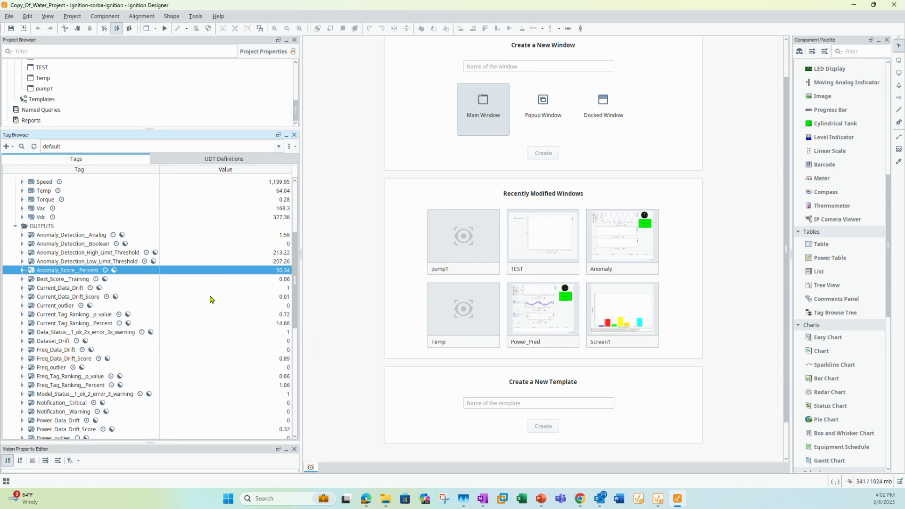
pyautogui.scroll(-2, 92, 314)
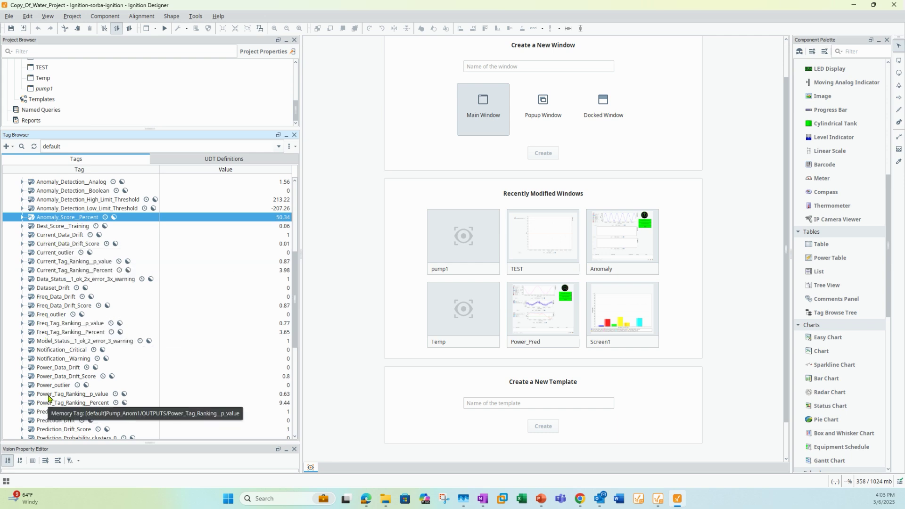
pyautogui.scroll(-1, 67, 372)
pyautogui.scroll(-2, 67, 370)
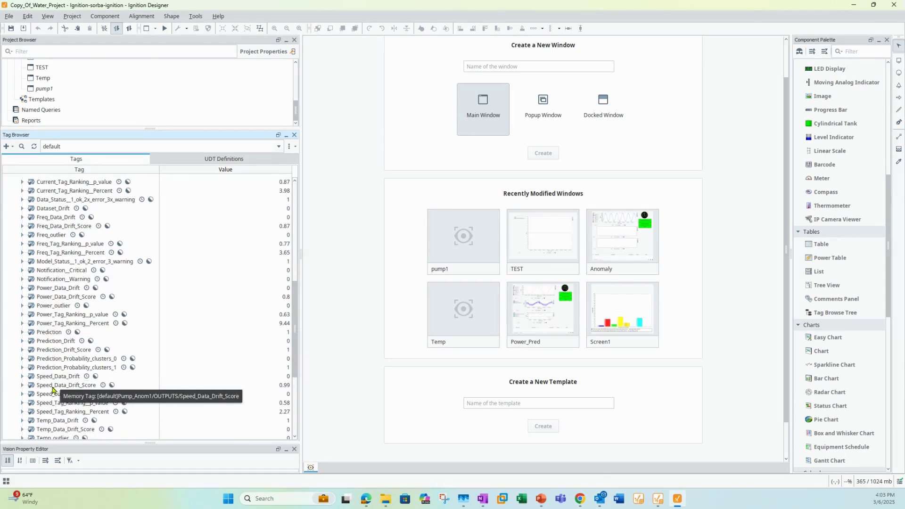
pyautogui.scroll(-1, 56, 392)
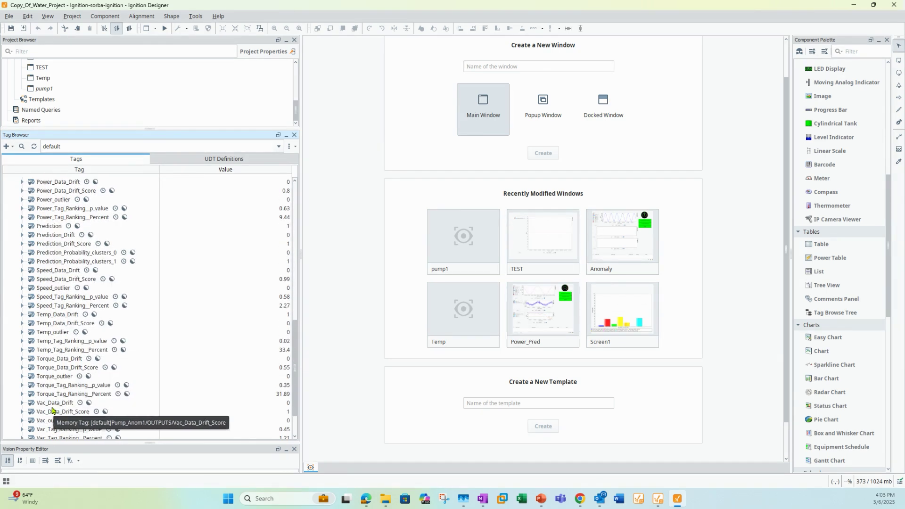
pyautogui.scroll(-5, 52, 415)
pyautogui.scroll(9, 67, 283)
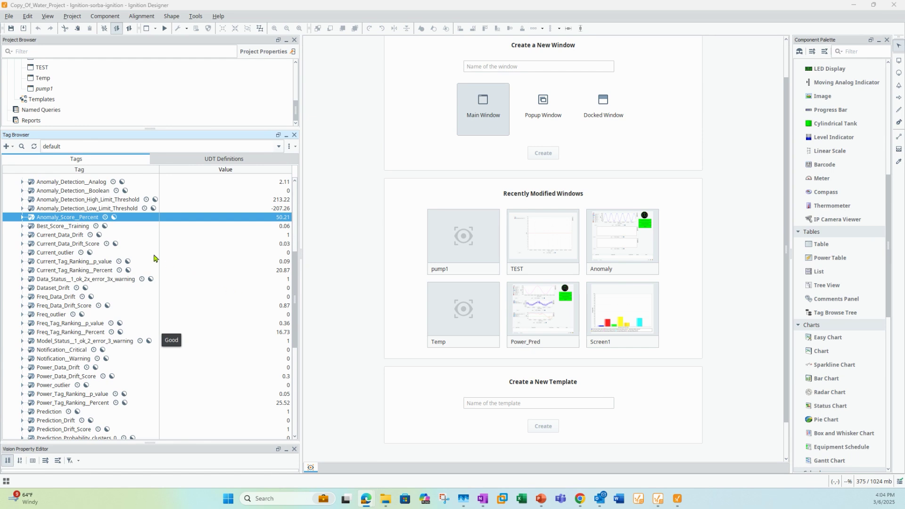
pyautogui.scroll(2, 656, 176)
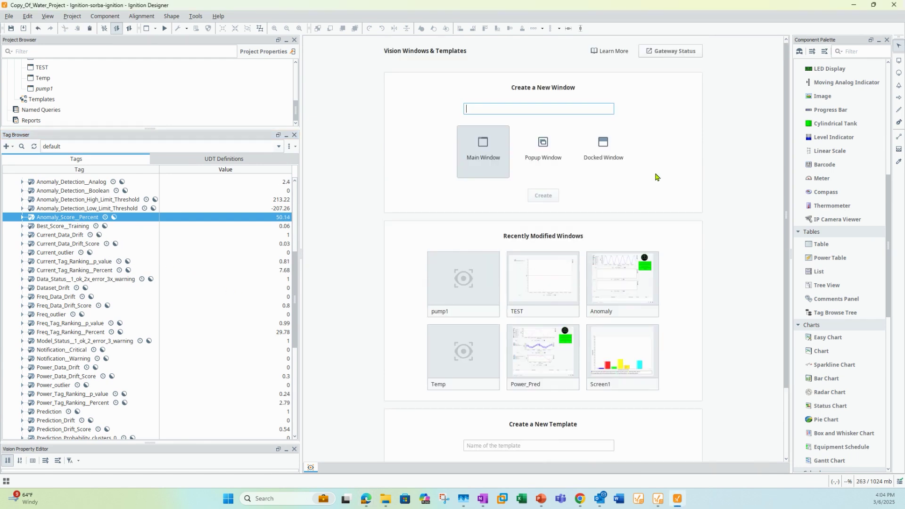
# Create the Pump2 main window with an enlarged Easy Chart plotting Anomaly_Score_Percent.
pyautogui.write('Pump2')
pyautogui.click(542, 196)
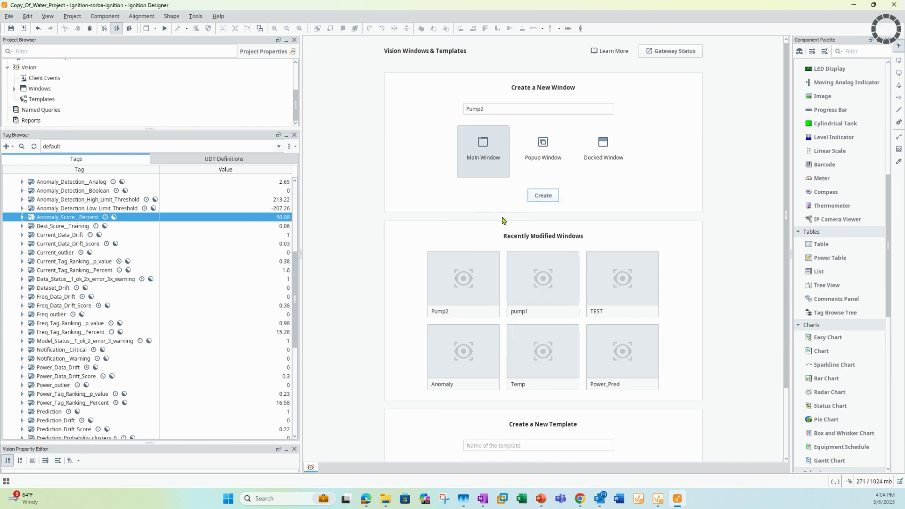
pyautogui.click(827, 338)
pyautogui.click(350, 99)
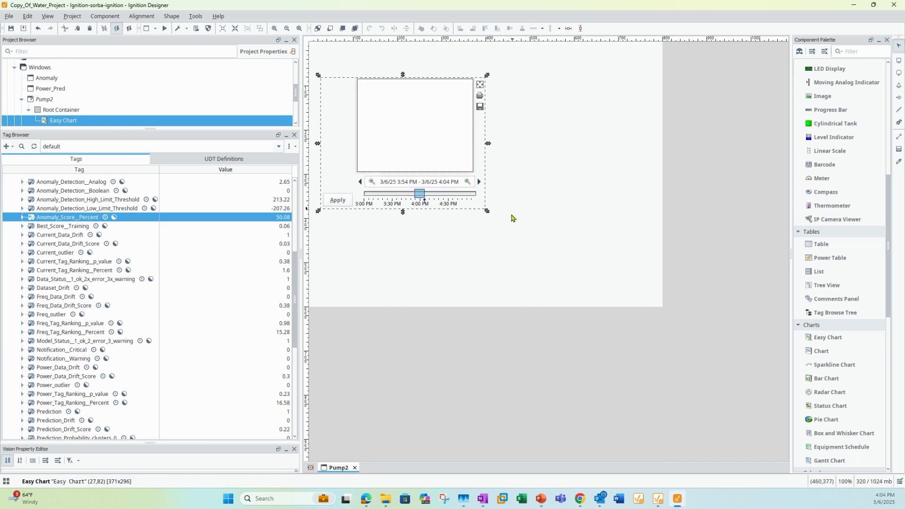
pyautogui.moveTo(496, 217); pyautogui.dragTo(663, 308)
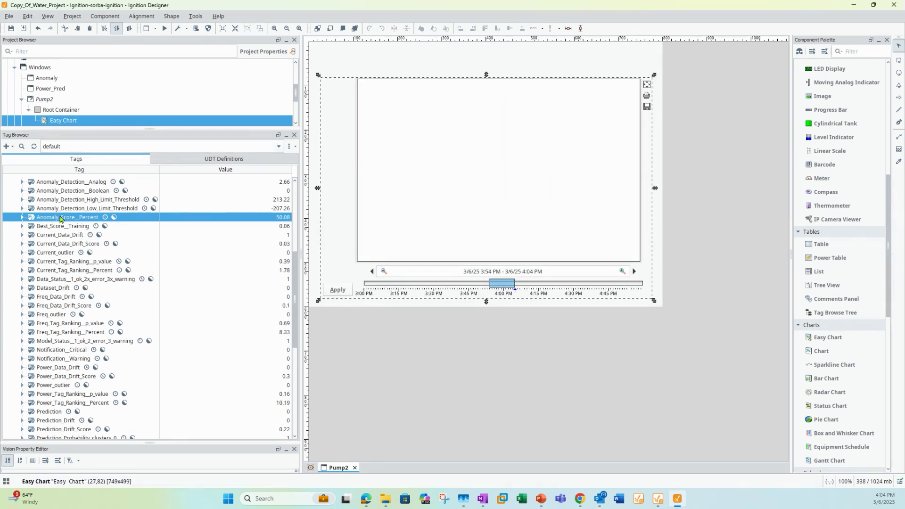
pyautogui.moveTo(55, 221); pyautogui.dragTo(509, 186)
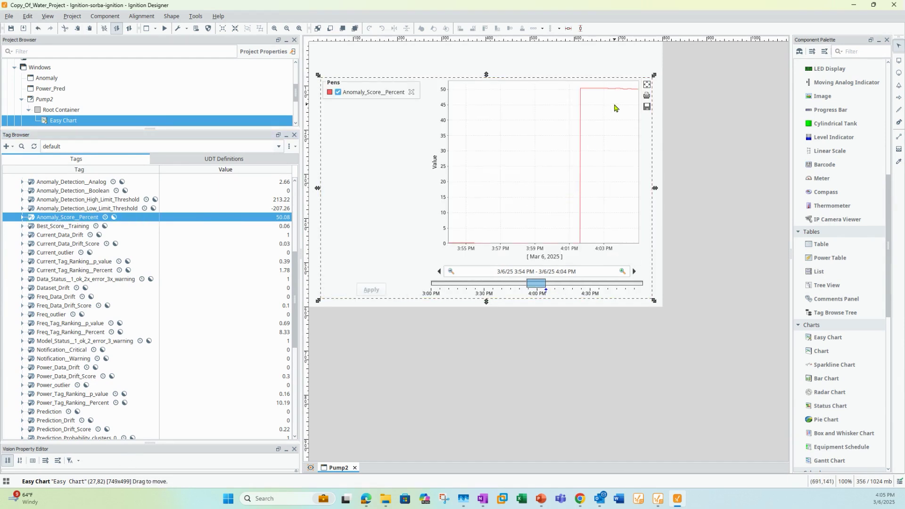
# Set the chart's Chart Mode to Realtime and widen a second Easy Chart across the window.
pyautogui.moveTo(154, 443); pyautogui.dragTo(154, 328)
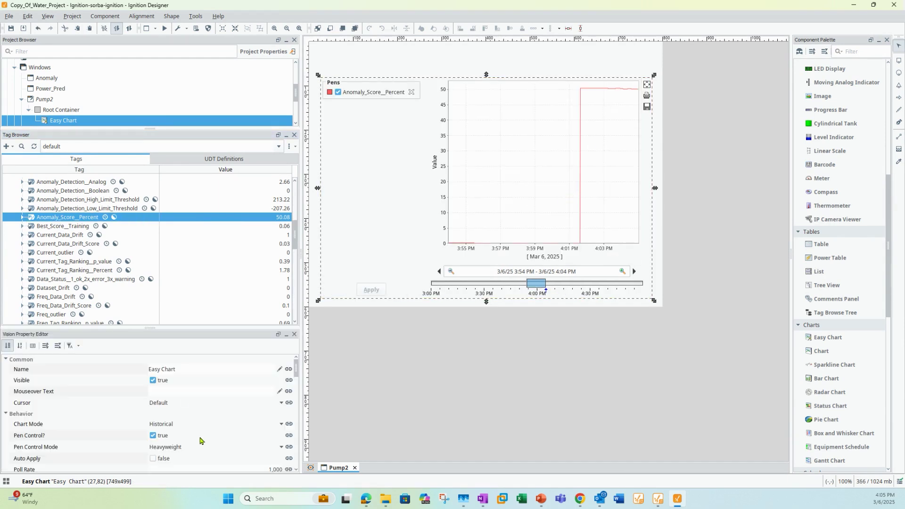
pyautogui.click(169, 424)
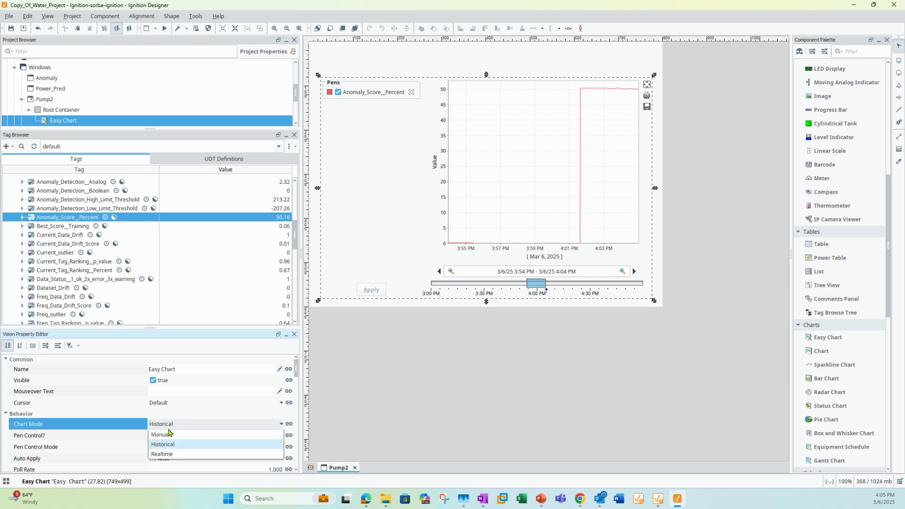
pyautogui.click(168, 455)
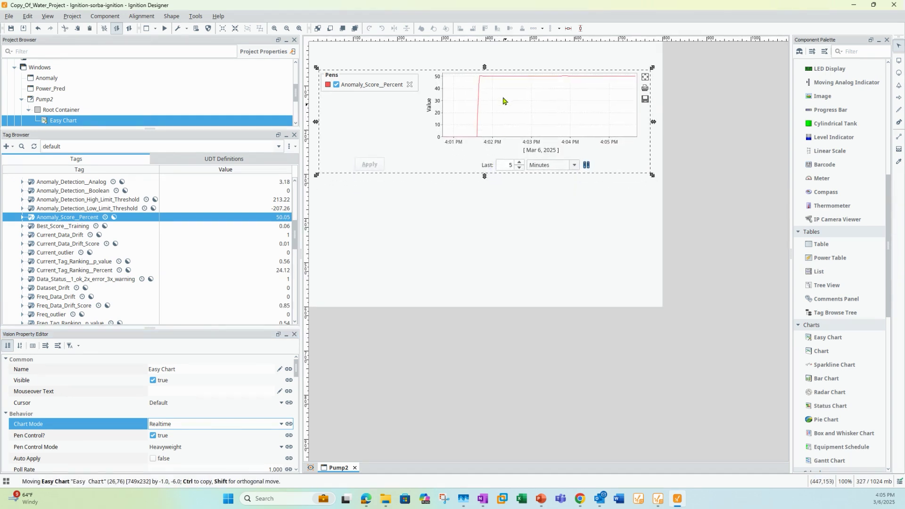
pyautogui.moveTo(515, 242); pyautogui.dragTo(657, 252)
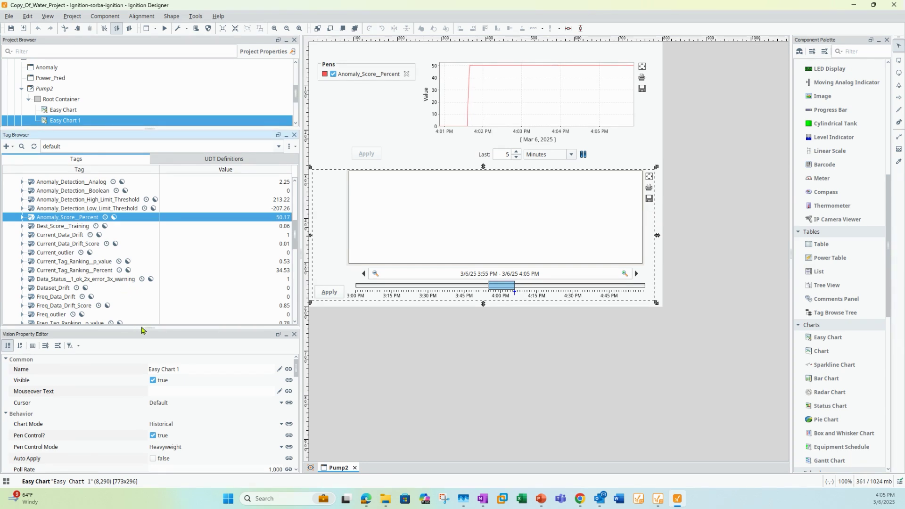
# Add Current_, Freq_ and Power_Tag_Ranking_Percent as pens on Easy Chart 1.
pyautogui.moveTo(143, 329); pyautogui.dragTo(128, 432)
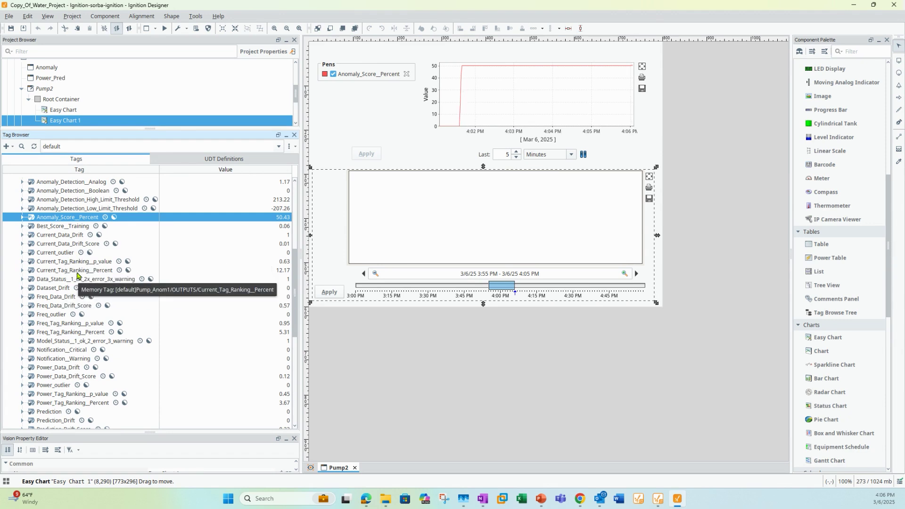
pyautogui.moveTo(71, 270); pyautogui.dragTo(514, 231)
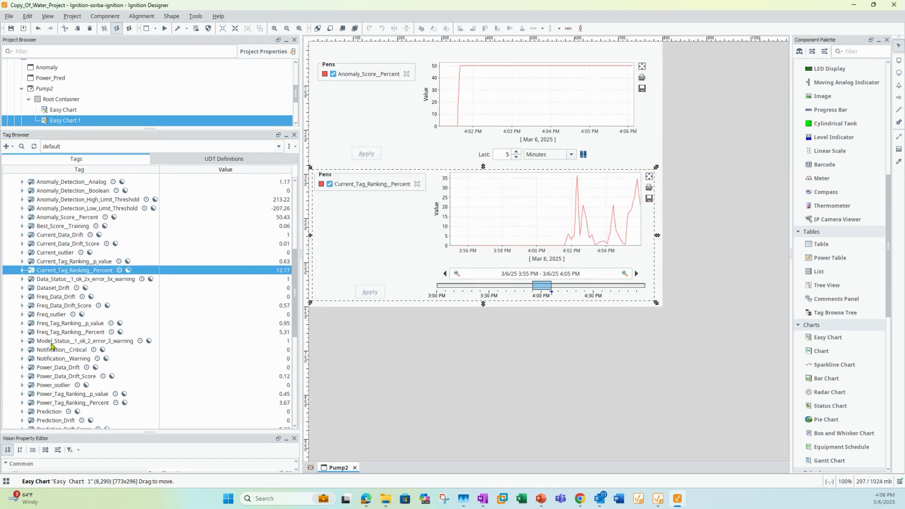
pyautogui.moveTo(65, 335); pyautogui.dragTo(485, 222)
pyautogui.moveTo(66, 404); pyautogui.dragTo(550, 220)
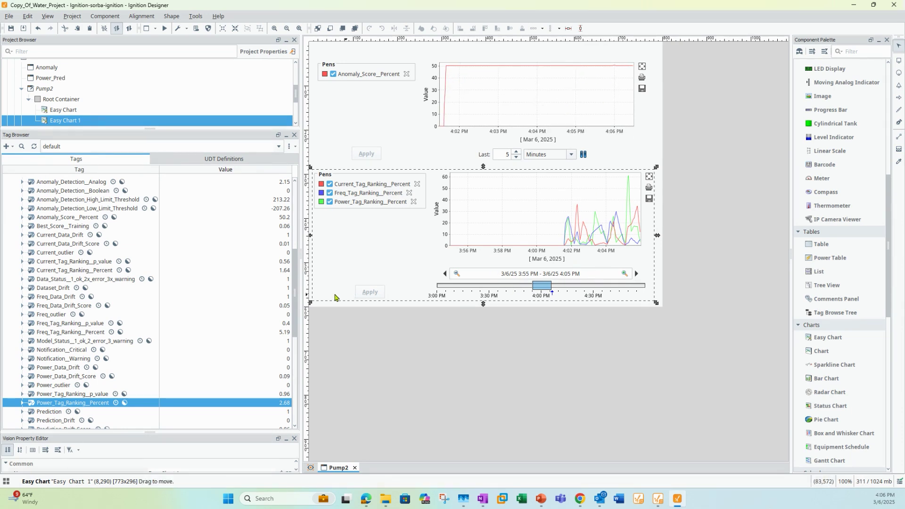
pyautogui.scroll(3, 133, 263)
pyautogui.scroll(4, 133, 263)
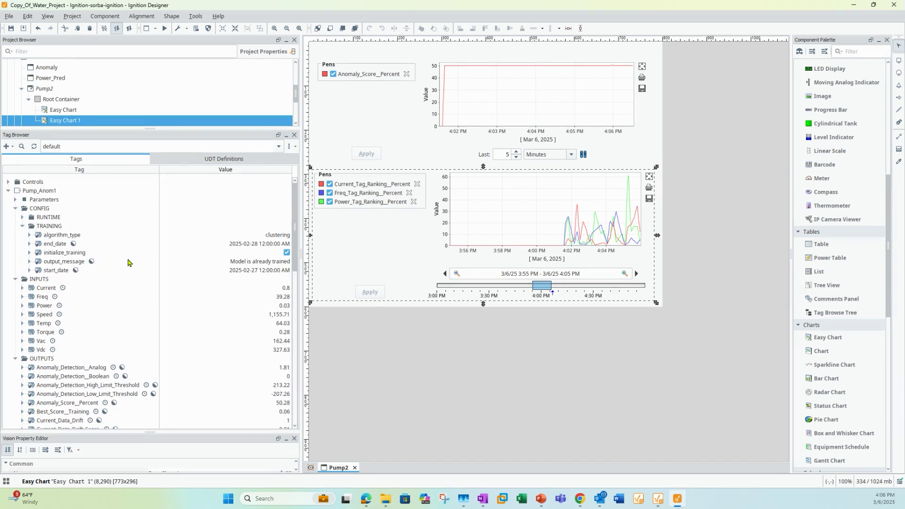